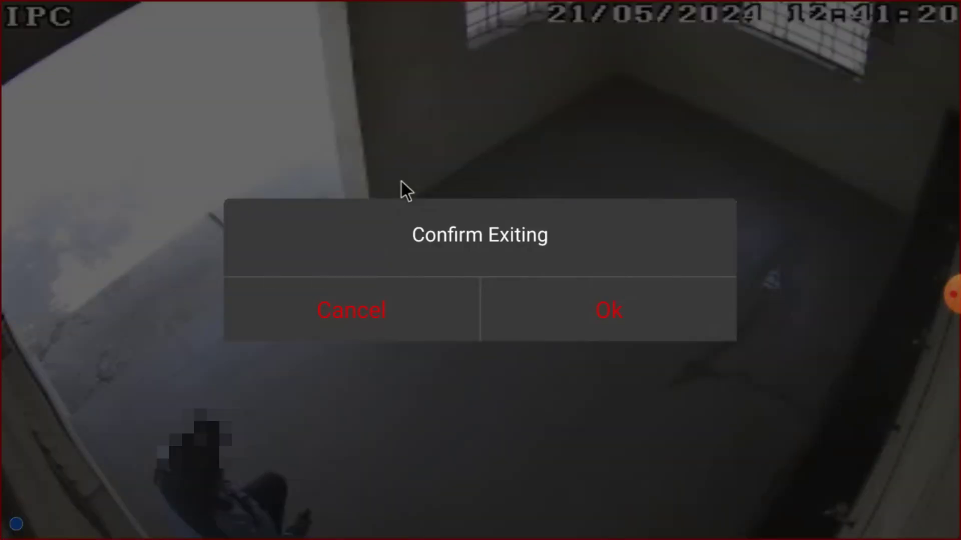
Look at the split-screen layouts available for the live view and keep the live view open.
left_click(338, 326)
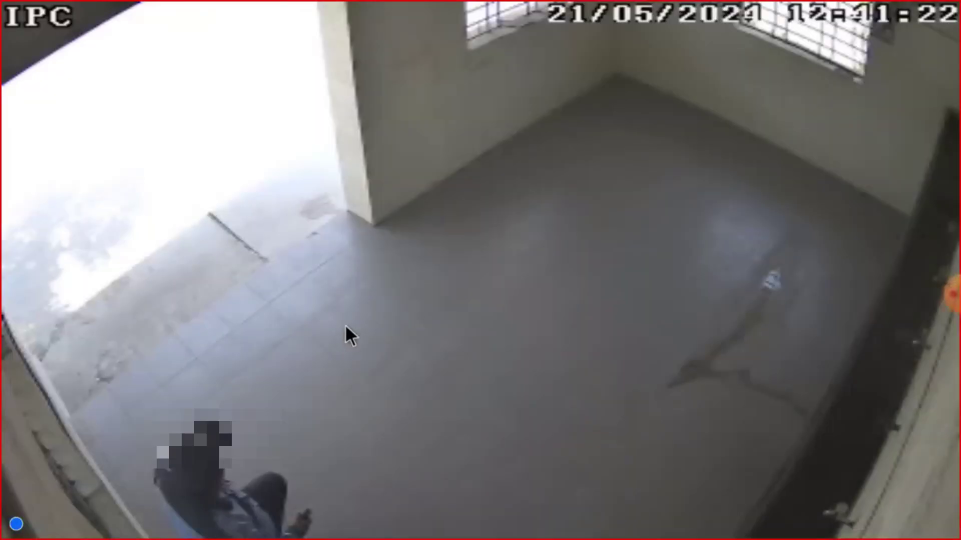
left_click(507, 398)
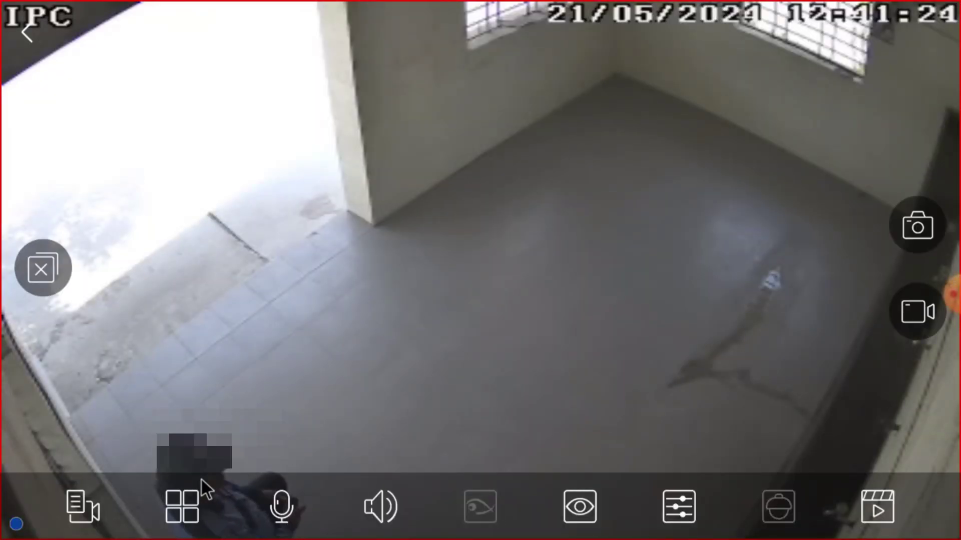
left_click(255, 350)
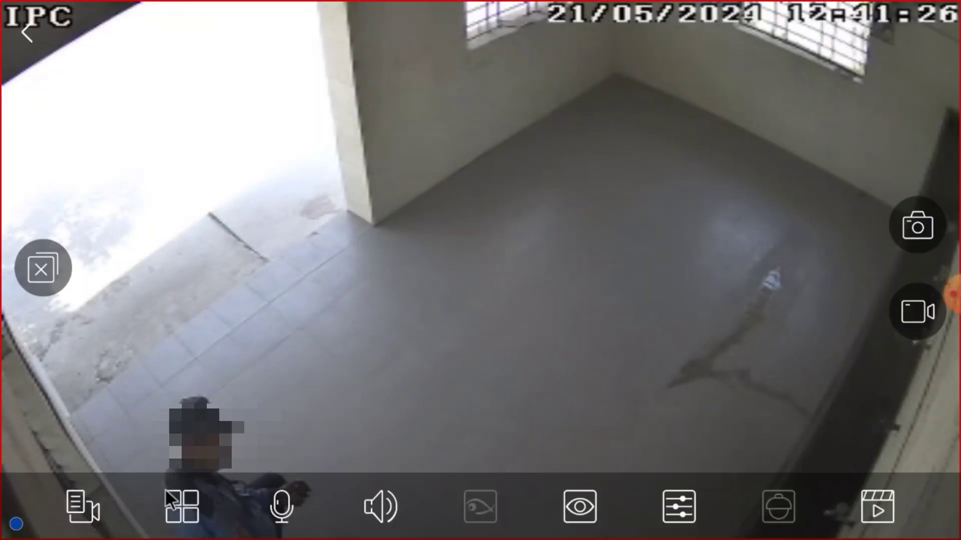
left_click(181, 506)
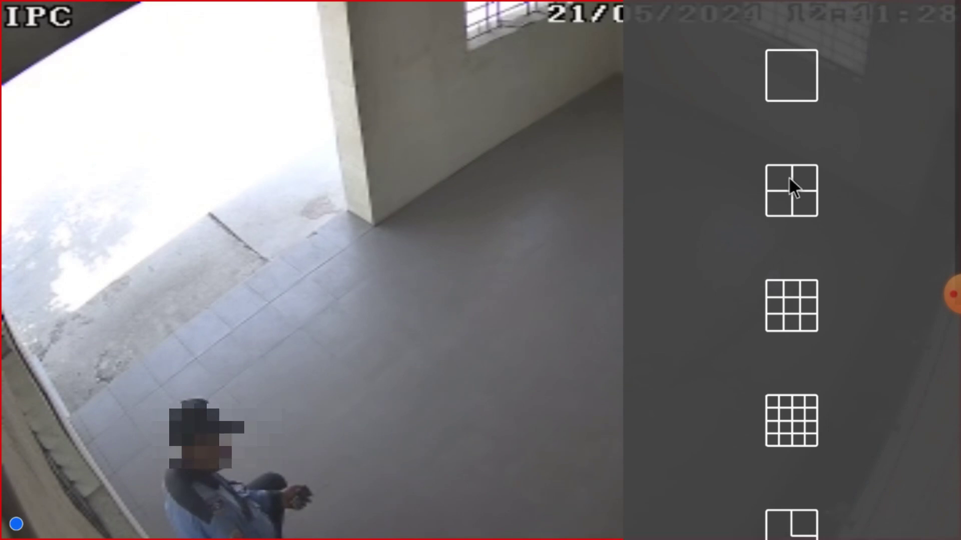
right_click(306, 190)
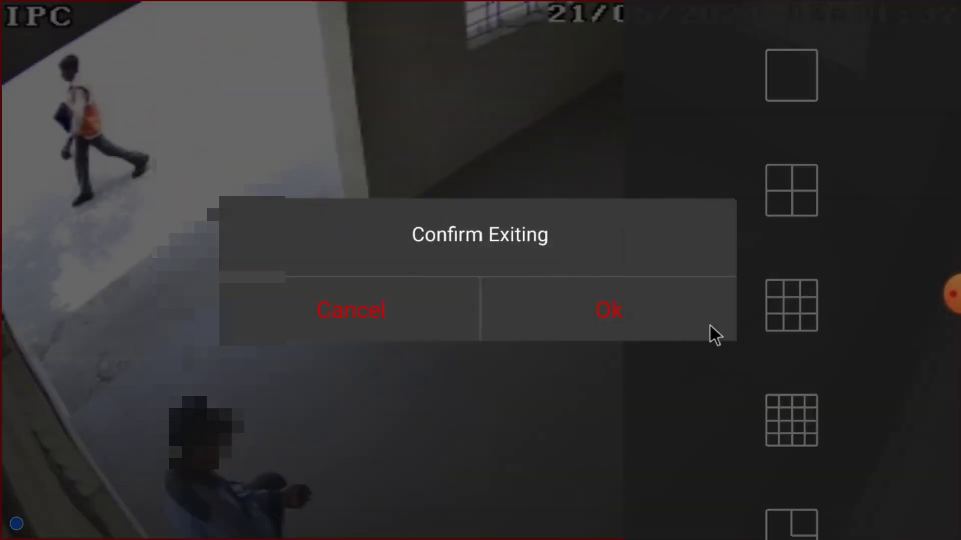
left_click(406, 320)
left_click(302, 370)
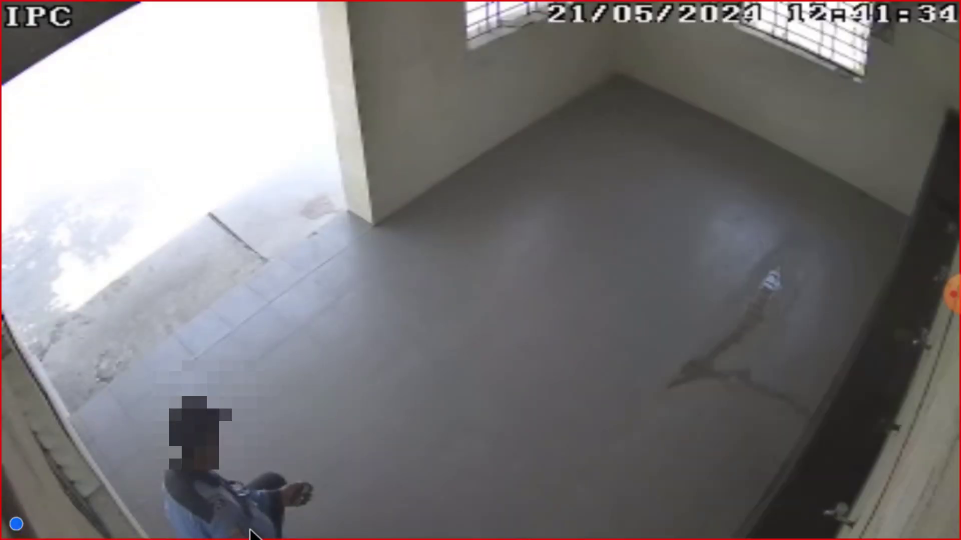
Activate talking through the camera, allow Provision Cam2 to record audio, and stay in the live view.
left_click(242, 505)
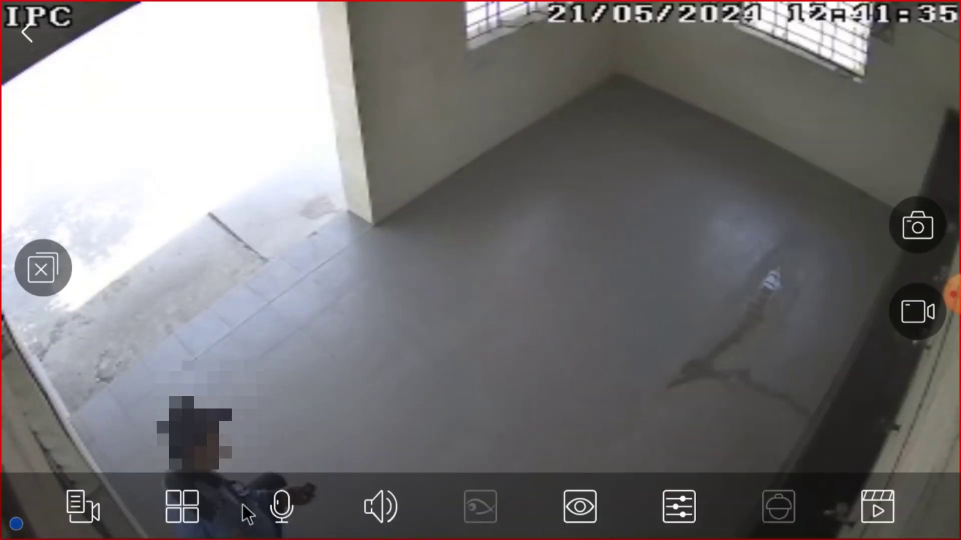
left_click(284, 499)
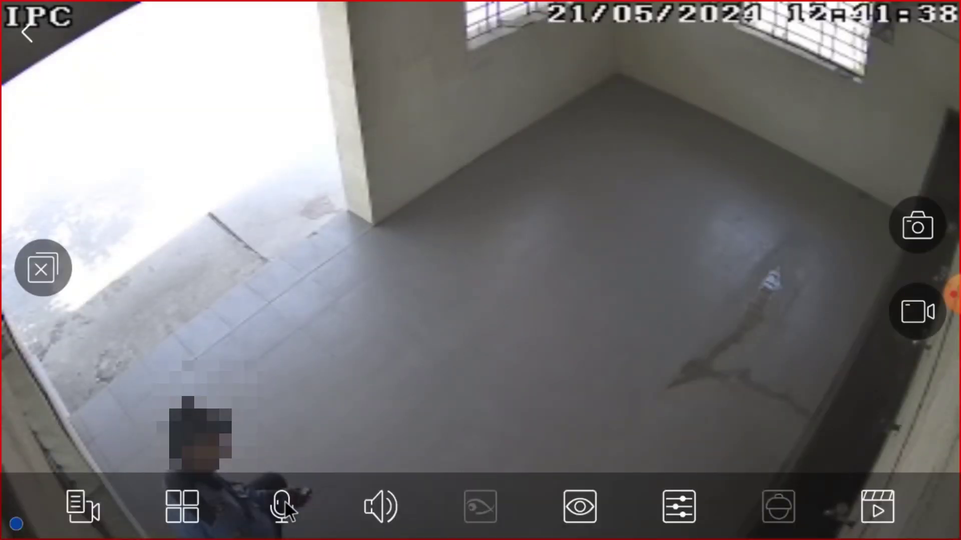
left_click(284, 500)
left_click(656, 444)
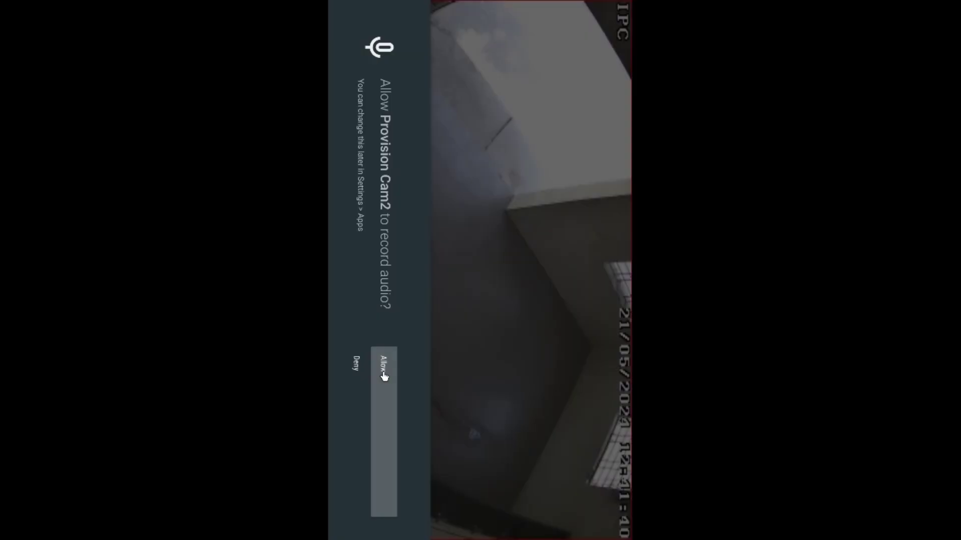
left_click(384, 376)
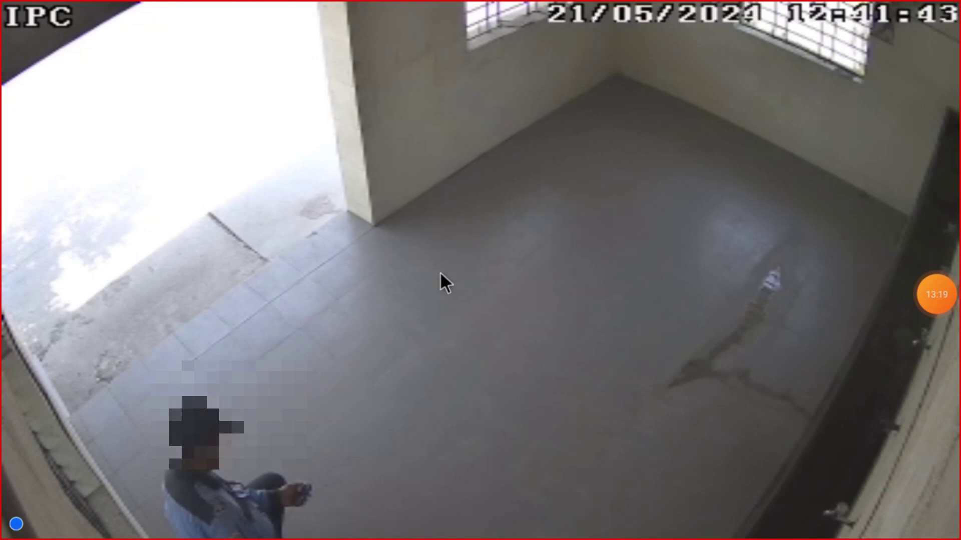
right_click(417, 281)
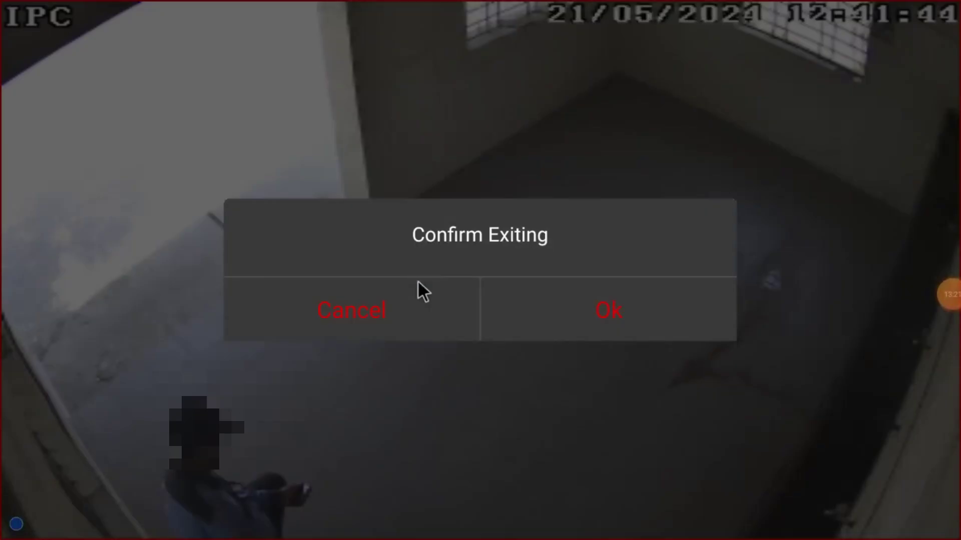
left_click(386, 305)
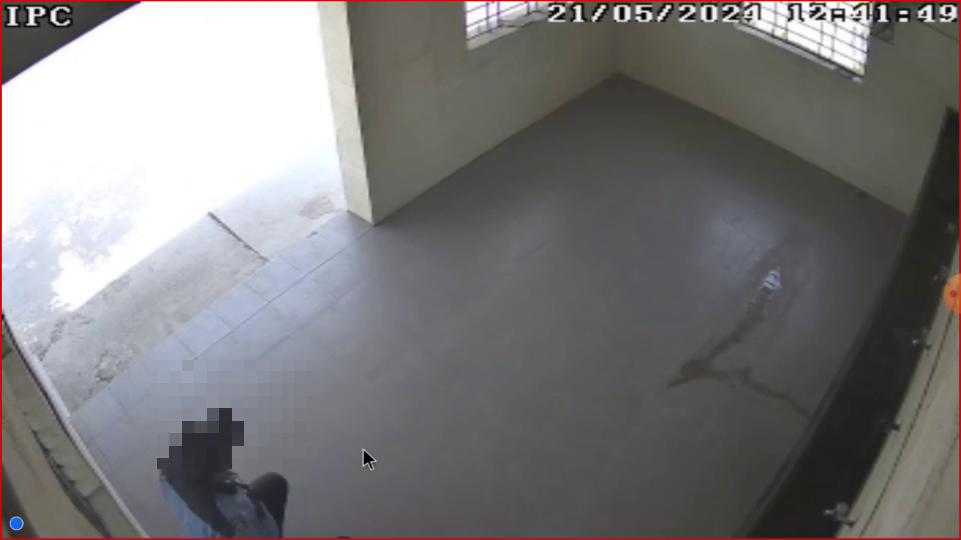
left_click(377, 495)
left_click(377, 495)
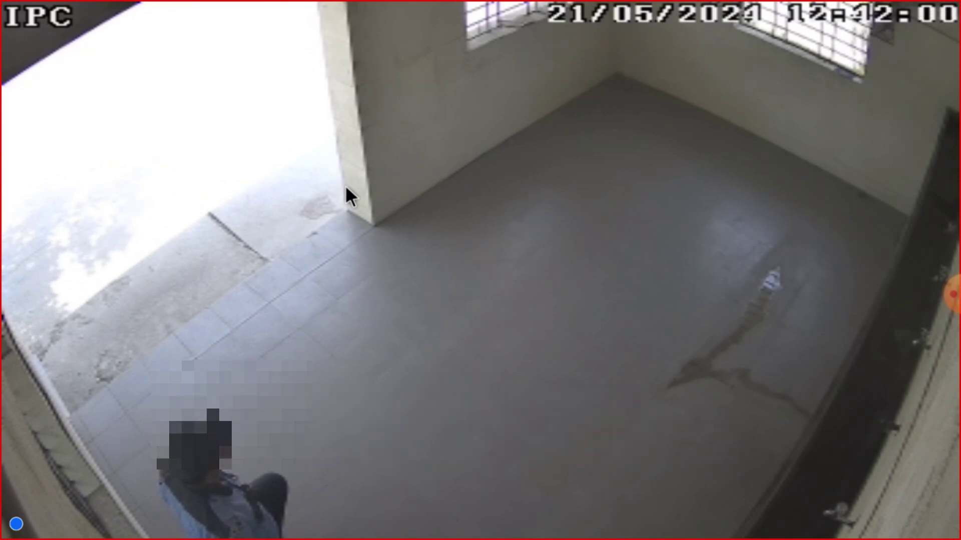
left_click(373, 244)
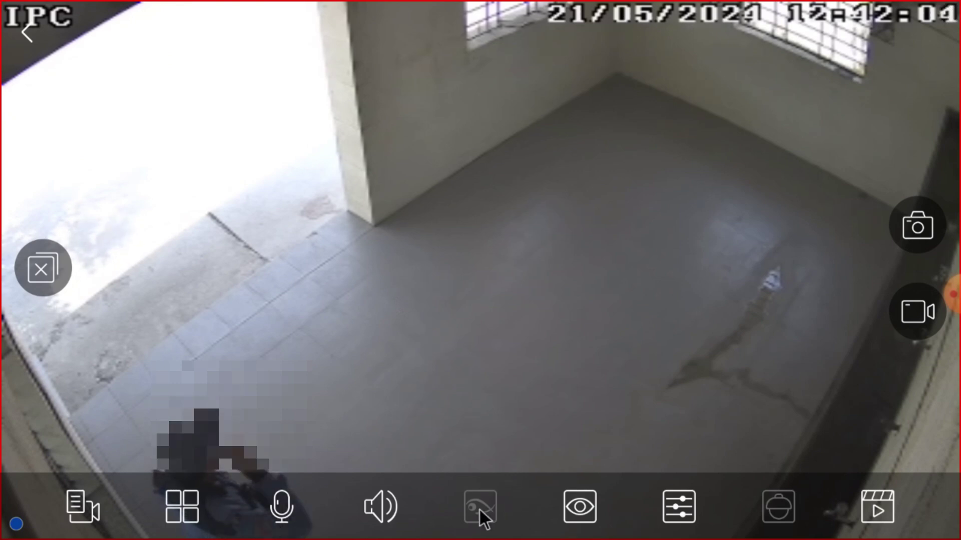
left_click(461, 326)
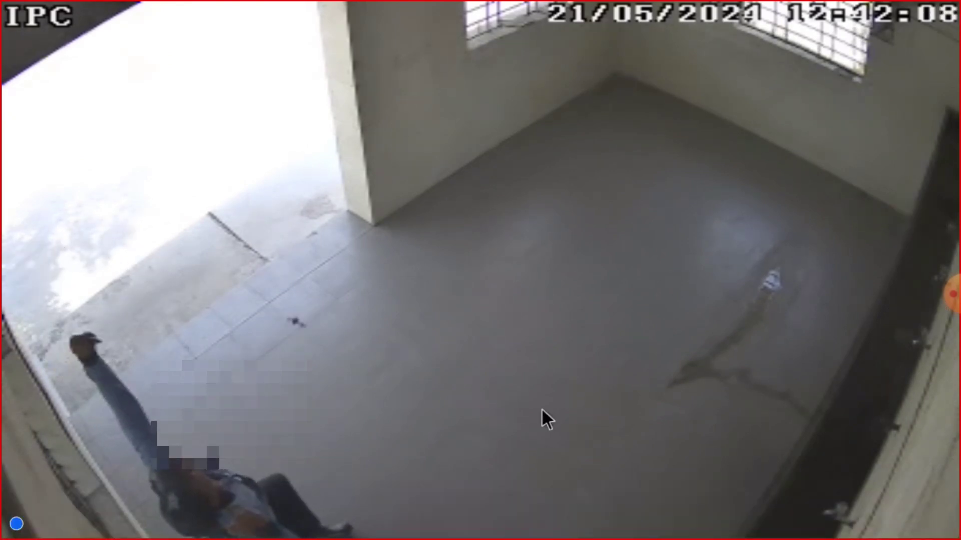
left_click(479, 415)
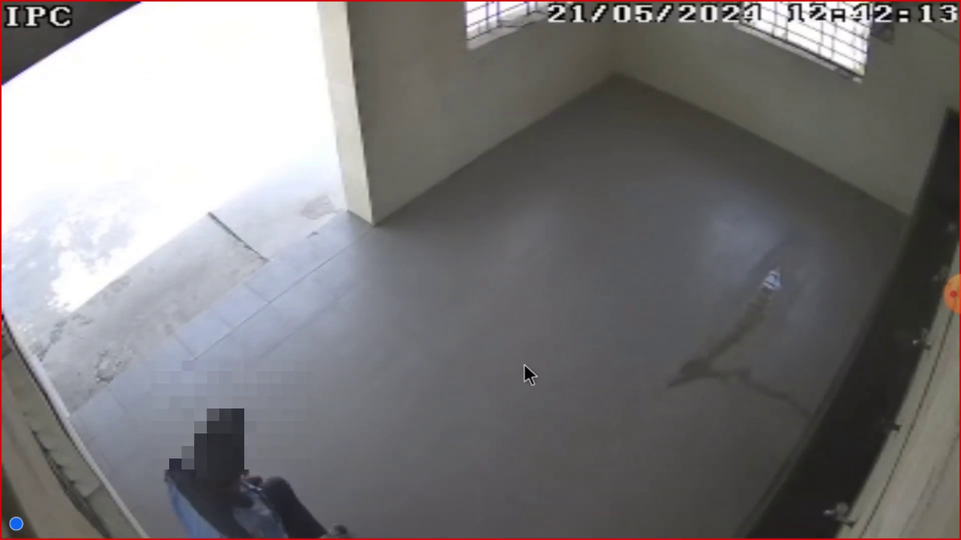
Set the live stream quality to Super definition.
left_click(523, 363)
left_click(576, 517)
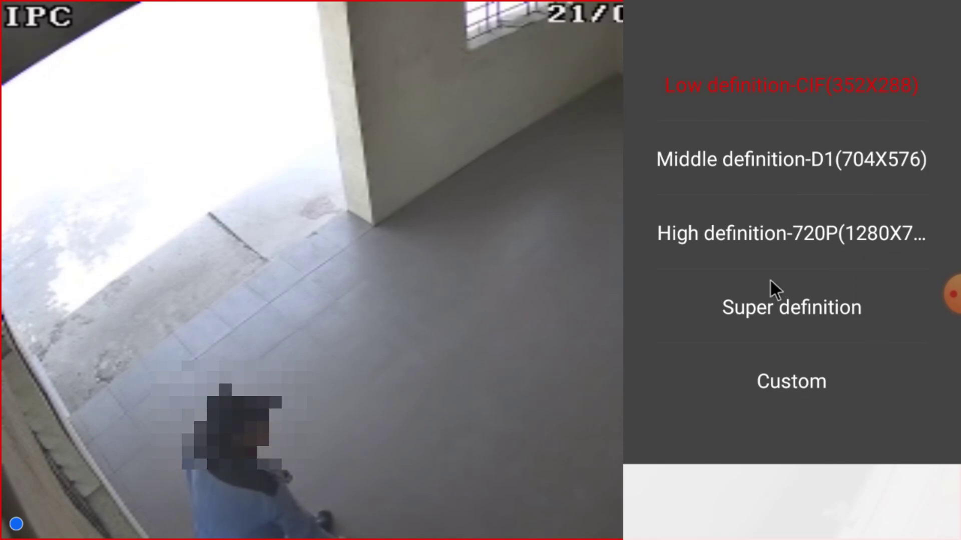
left_click(767, 299)
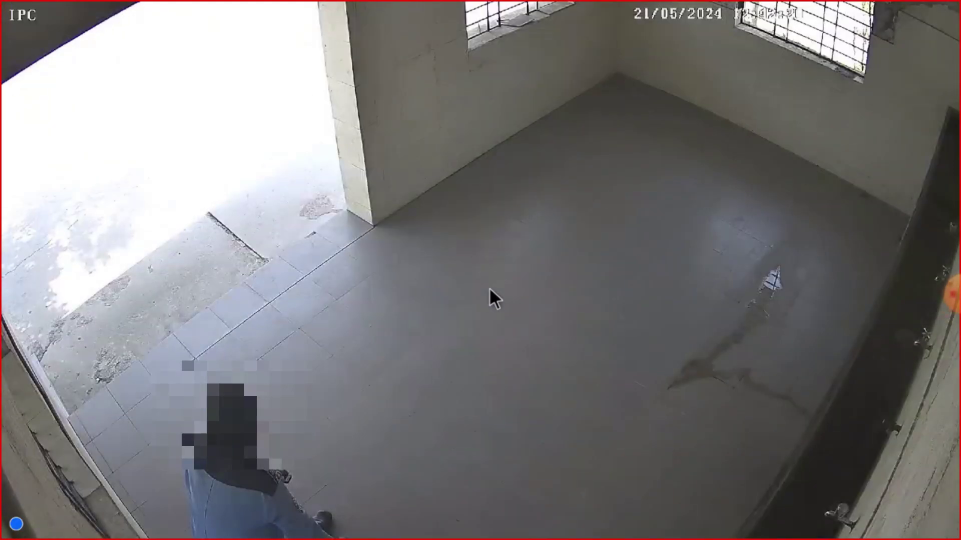
Review the camera's color adjustments for brightness, saturation and contrast, and close them without changes.
left_click(490, 290)
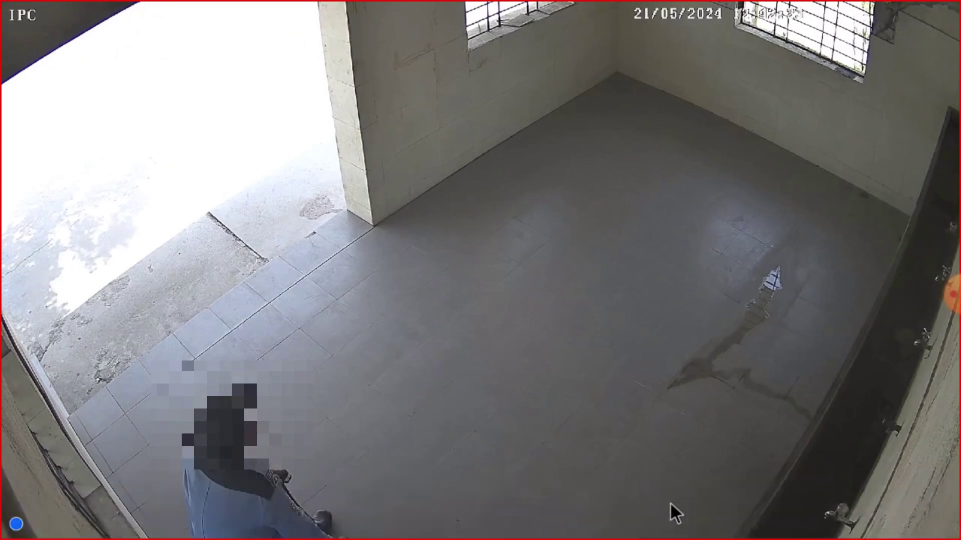
left_click(559, 256)
left_click(676, 508)
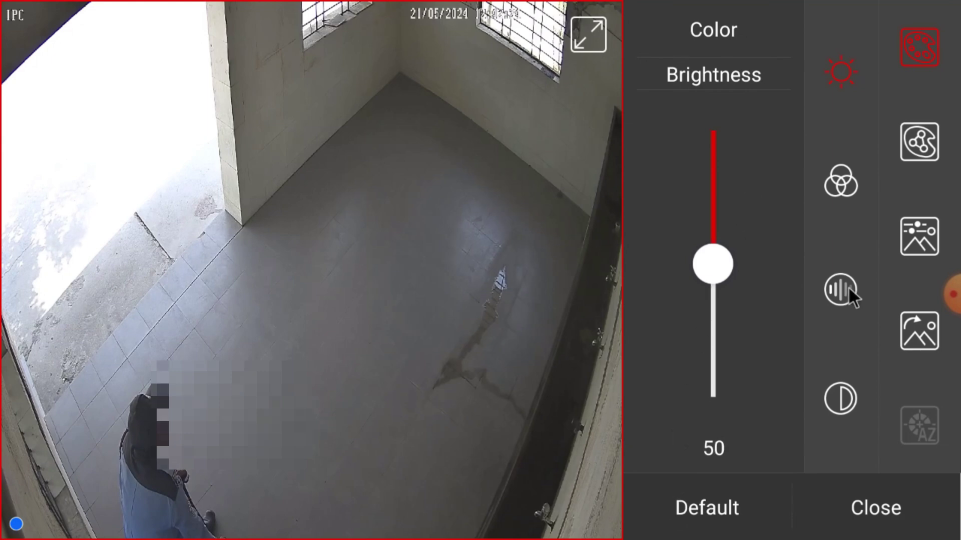
left_click(843, 290)
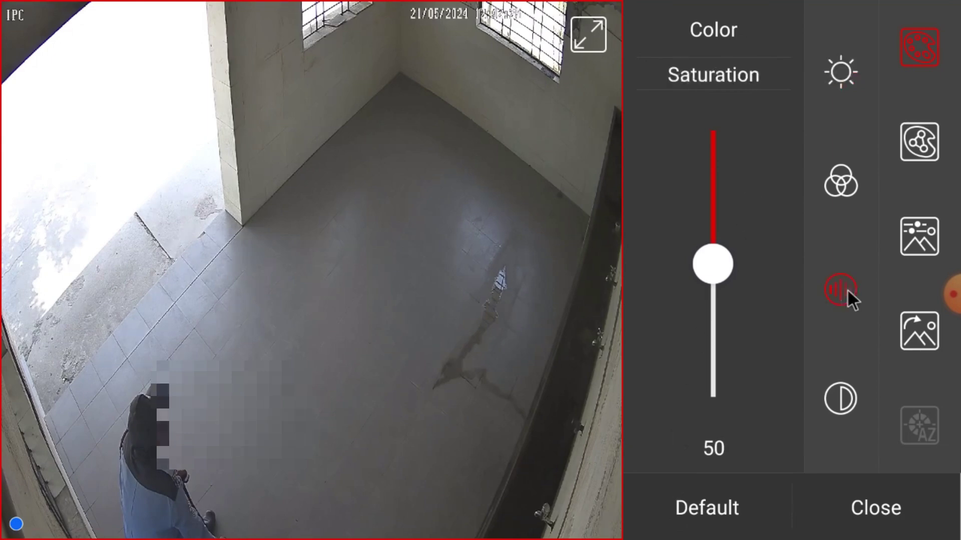
left_click(842, 398)
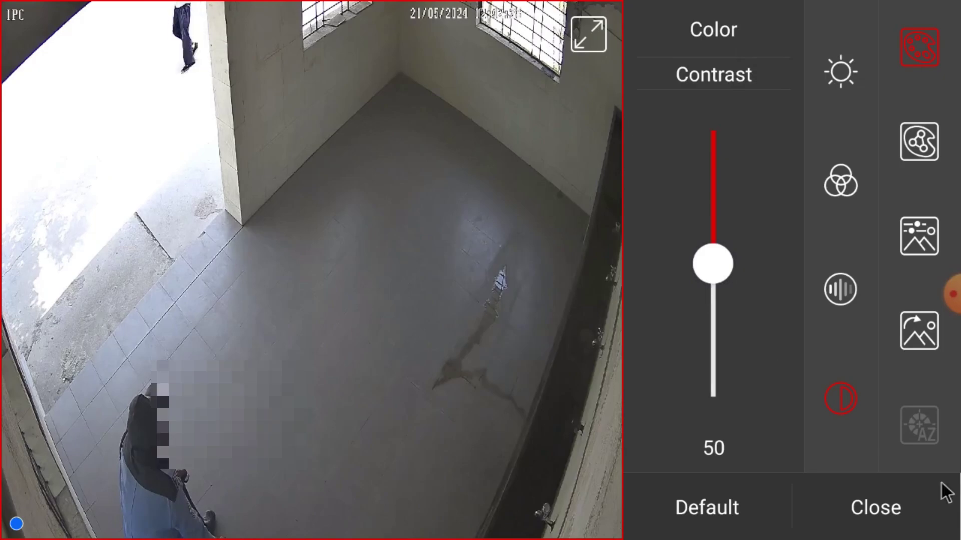
left_click(902, 507)
Examine the playback, snapshot and video recording controls of the live view, staying in the camera feed.
left_click(410, 256)
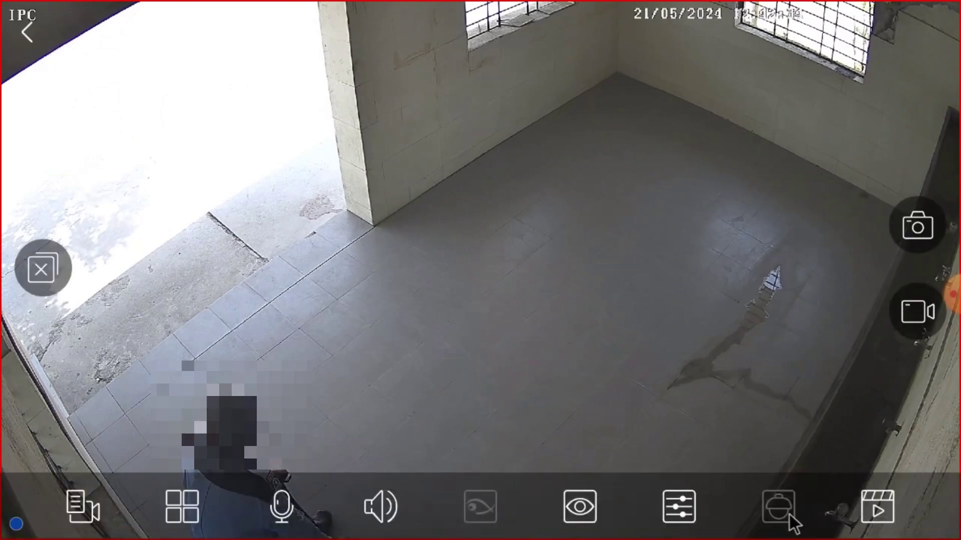
mouse_move(878, 480)
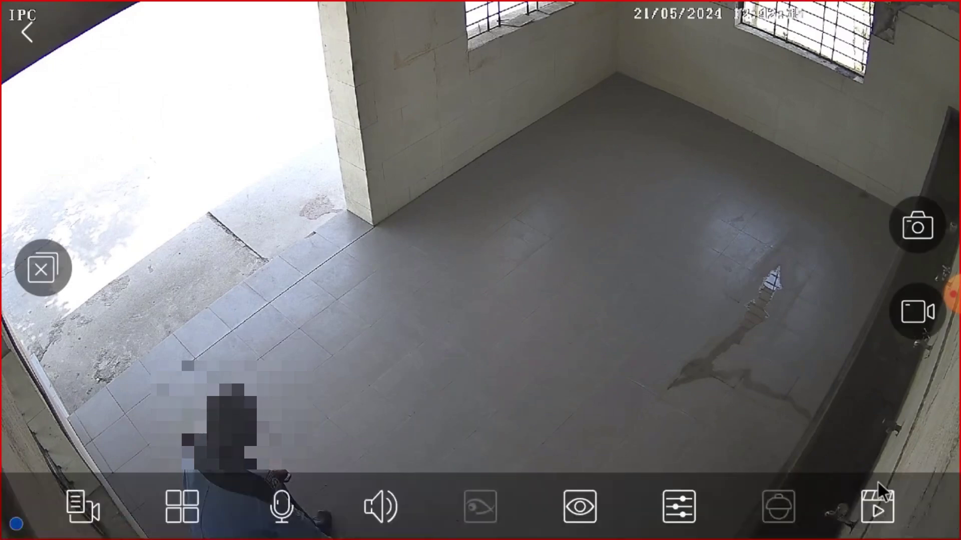
left_click(885, 508)
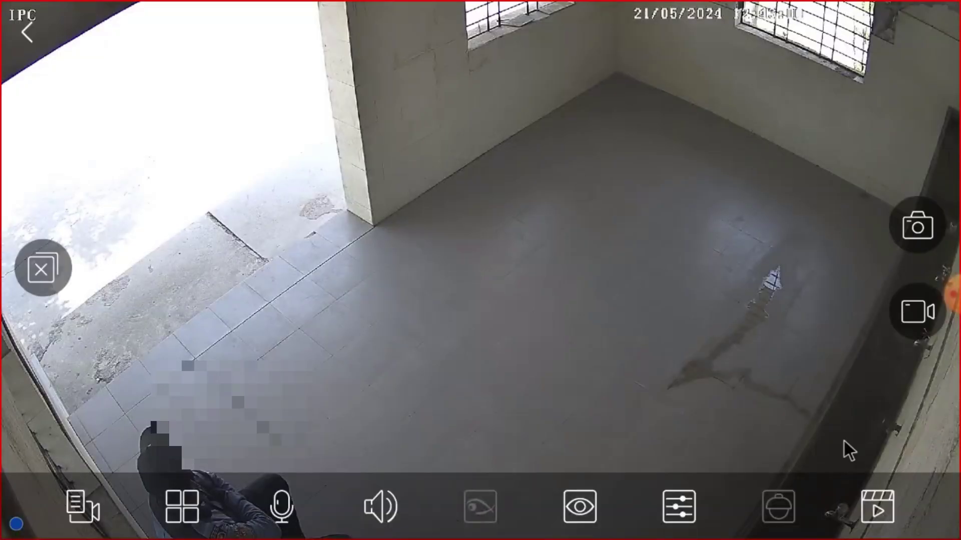
left_click(587, 231)
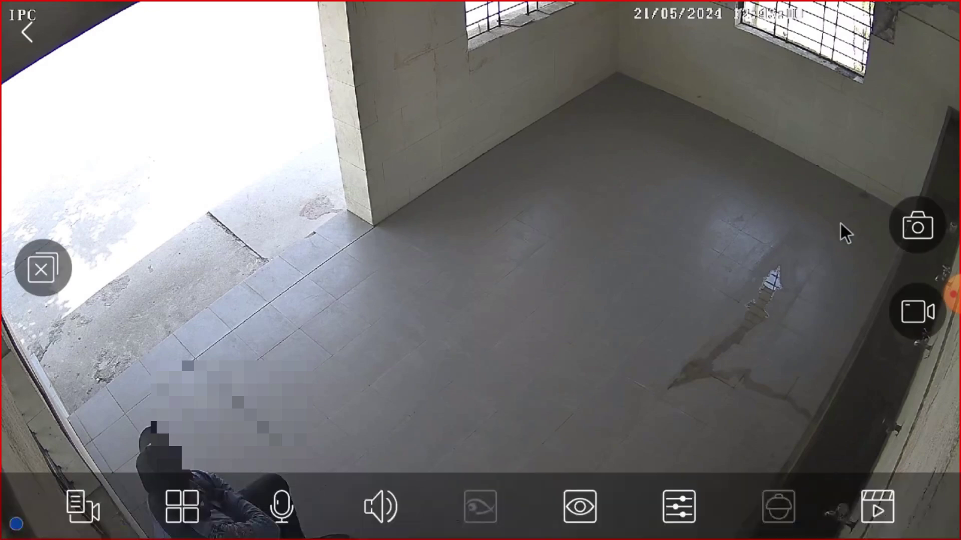
left_click(921, 226)
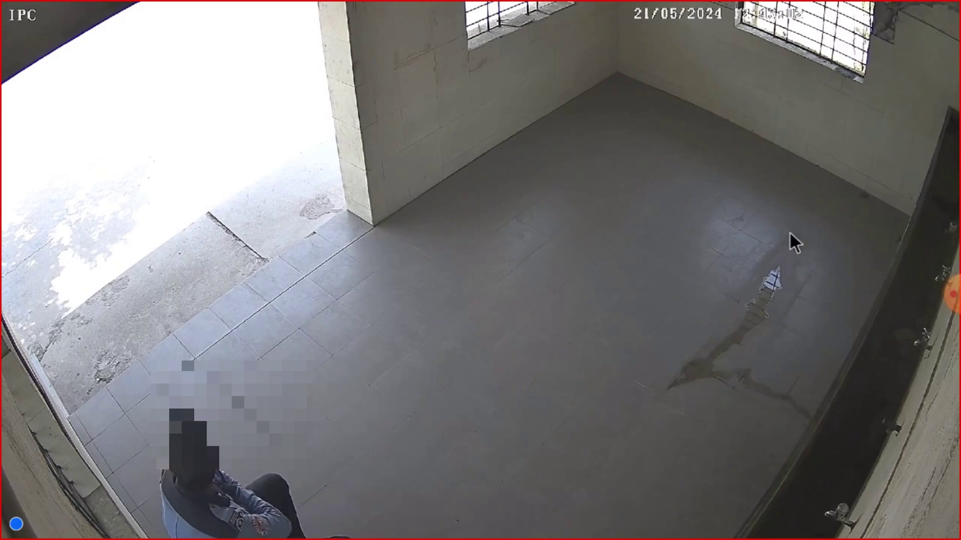
left_click(790, 231)
left_click(931, 294)
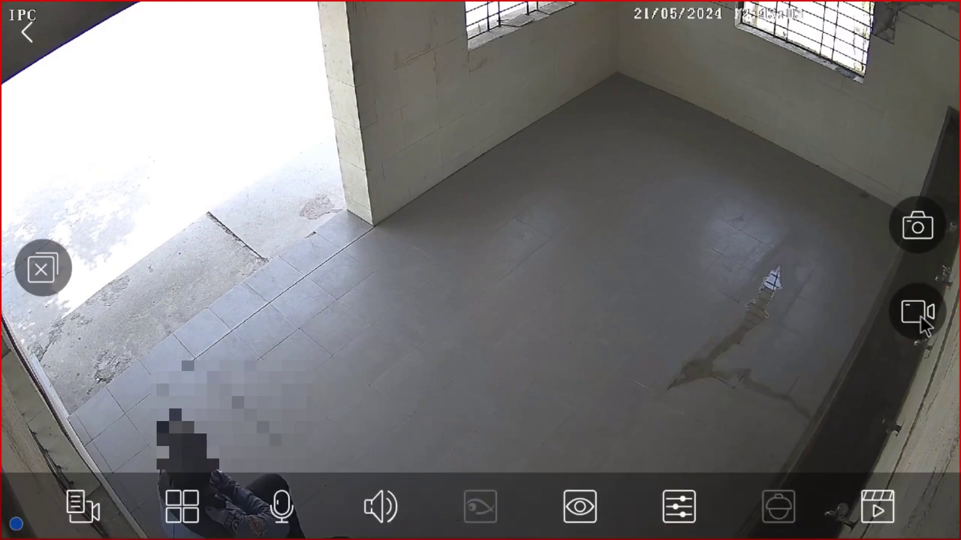
left_click(771, 206)
right_click(700, 210)
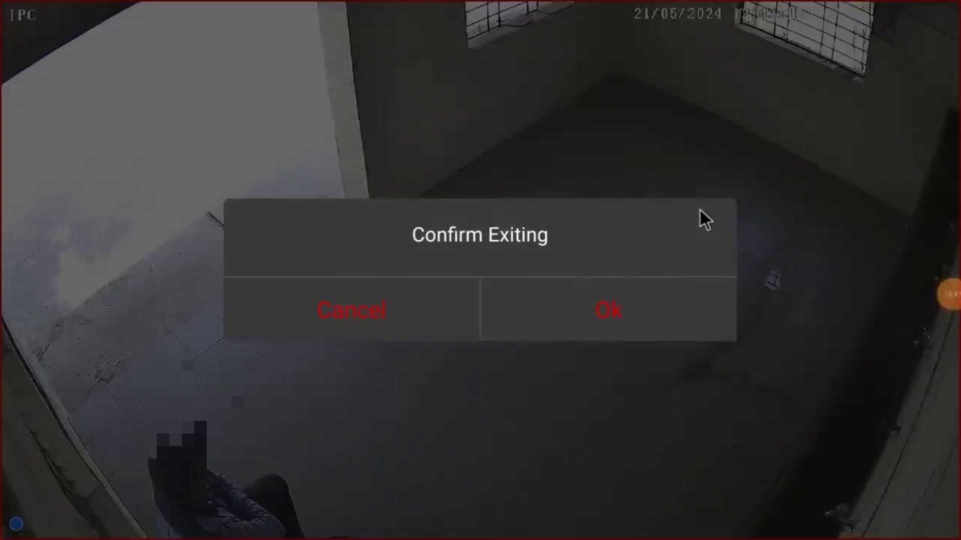
left_click(373, 324)
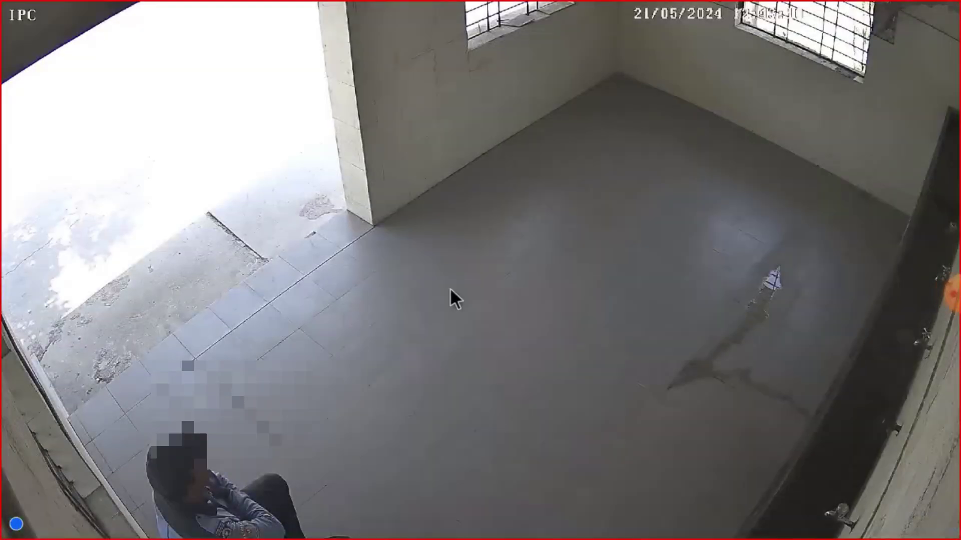
left_click(954, 296)
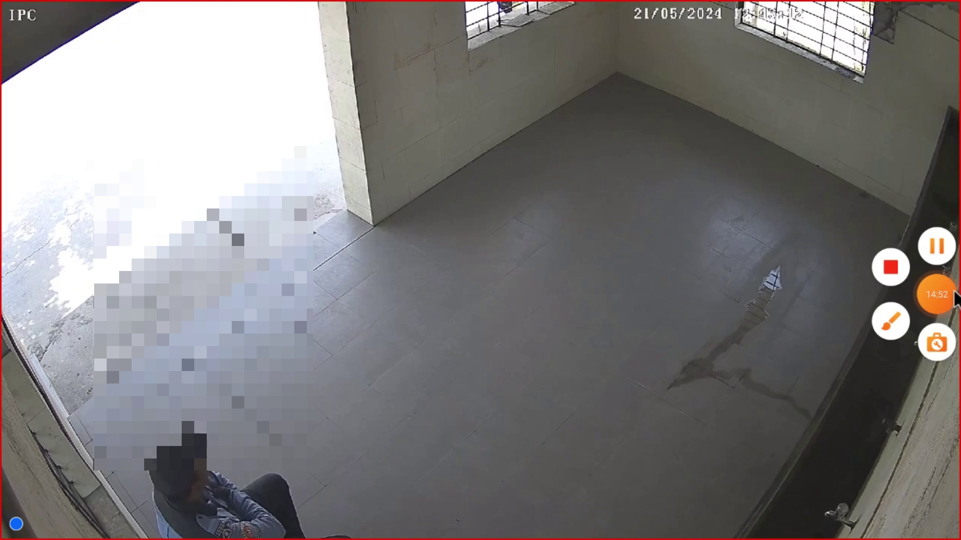
left_click(621, 241)
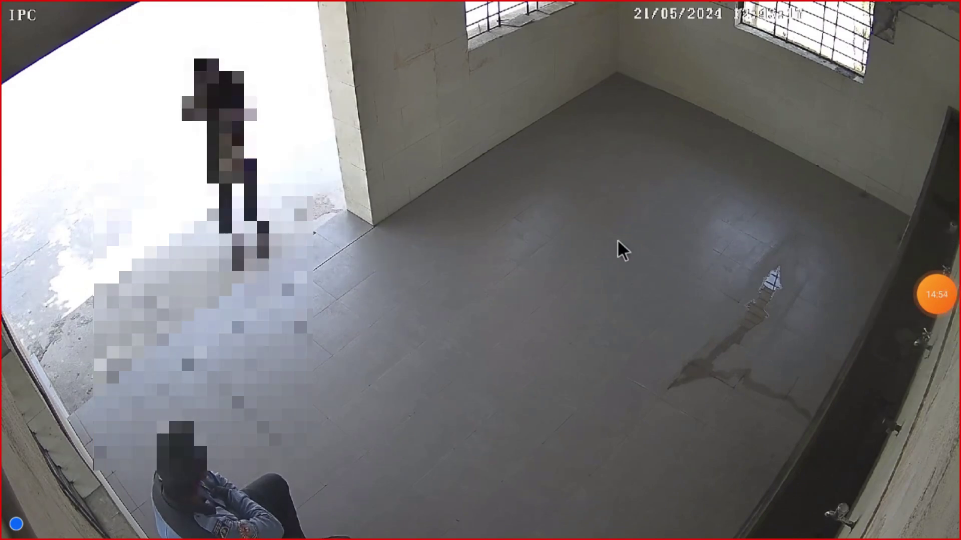
right_click(477, 206)
left_click(385, 173)
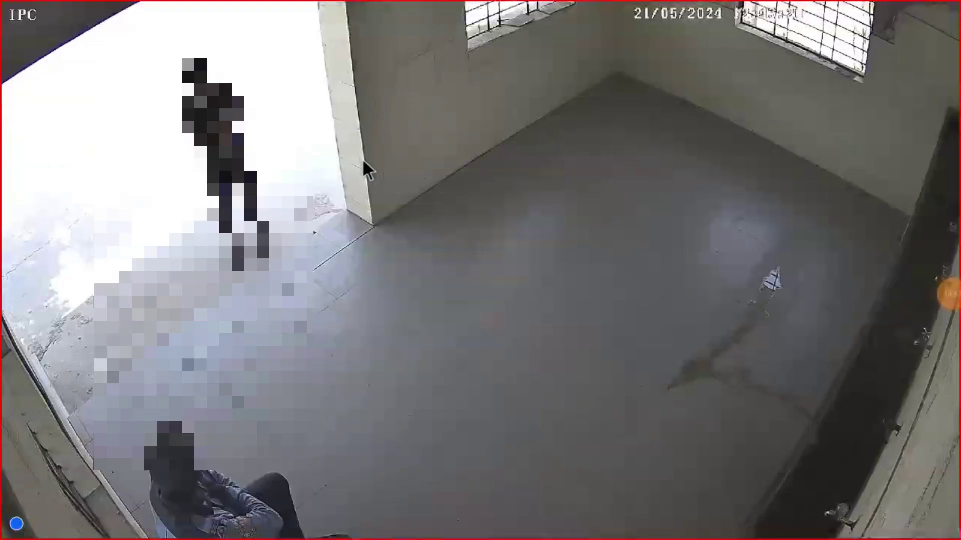
right_click(37, 20)
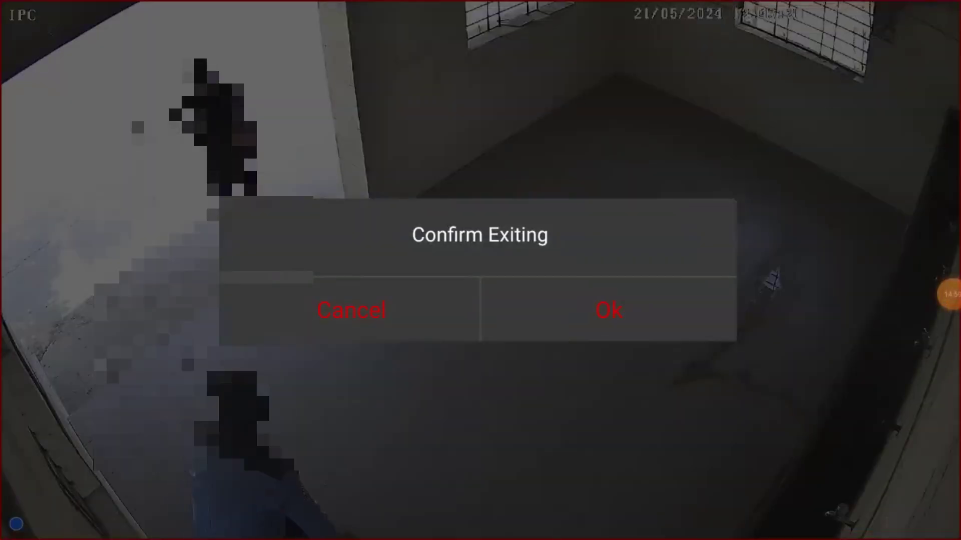
left_click(365, 310)
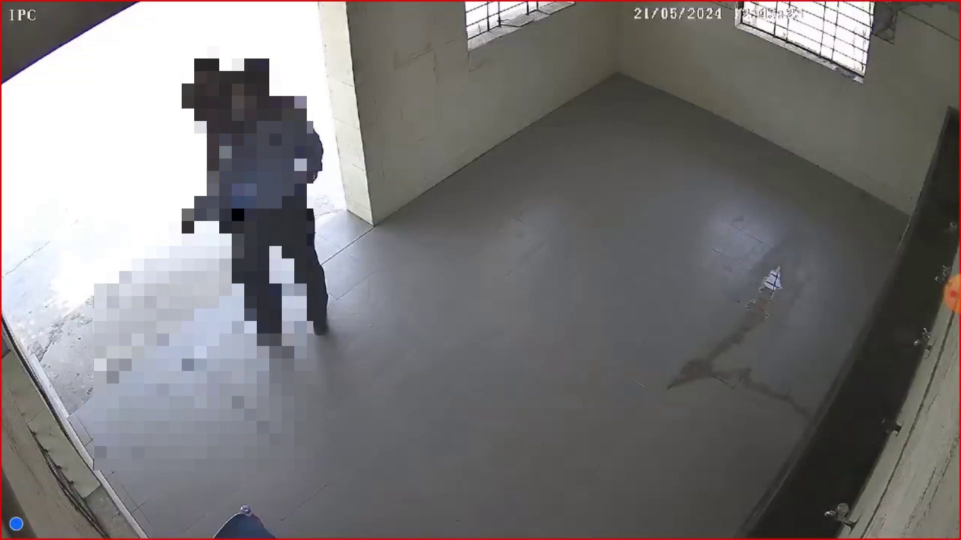
Close all camera channels in the live view and confirm the closing.
left_click(80, 36)
left_click(42, 267)
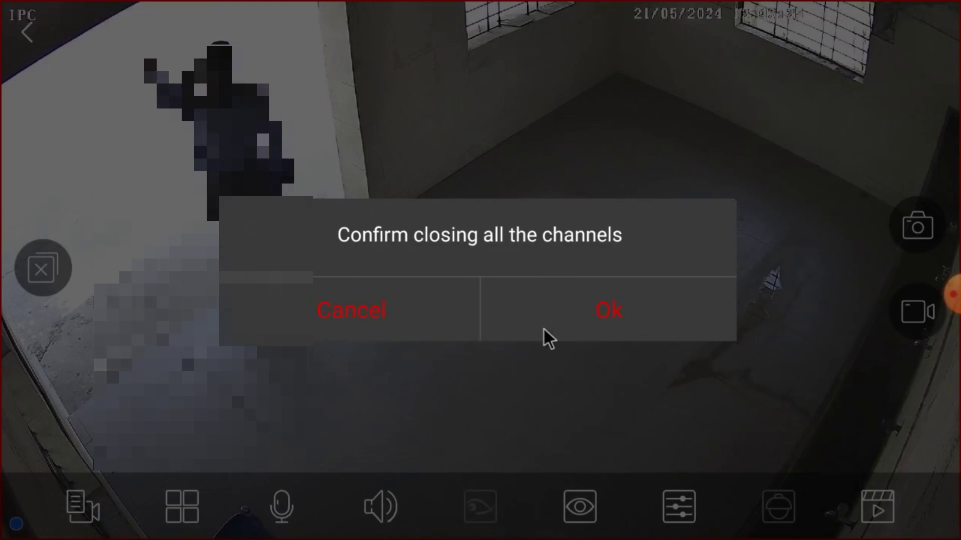
left_click(590, 324)
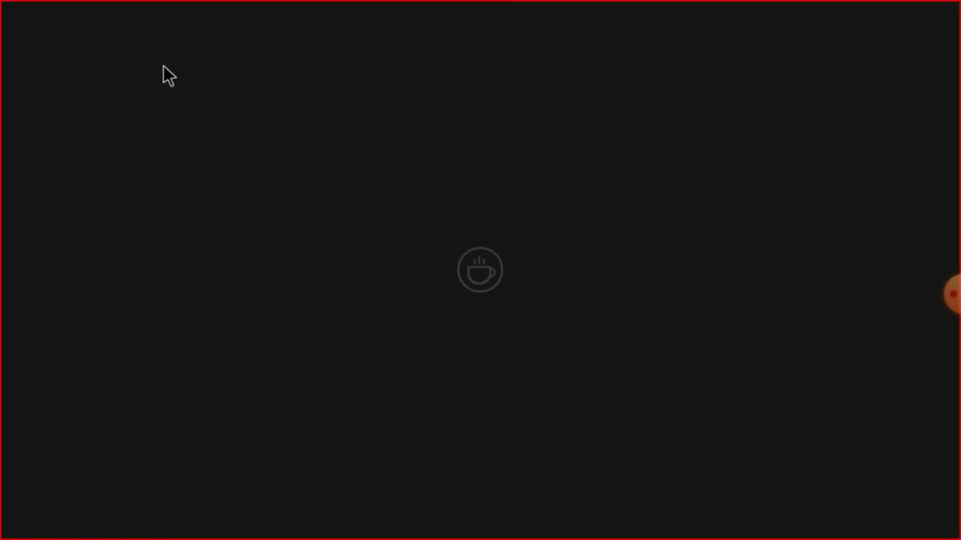
key("Escape")
left_click(326, 299)
key("Escape")
key("Escape")
left_click(154, 233)
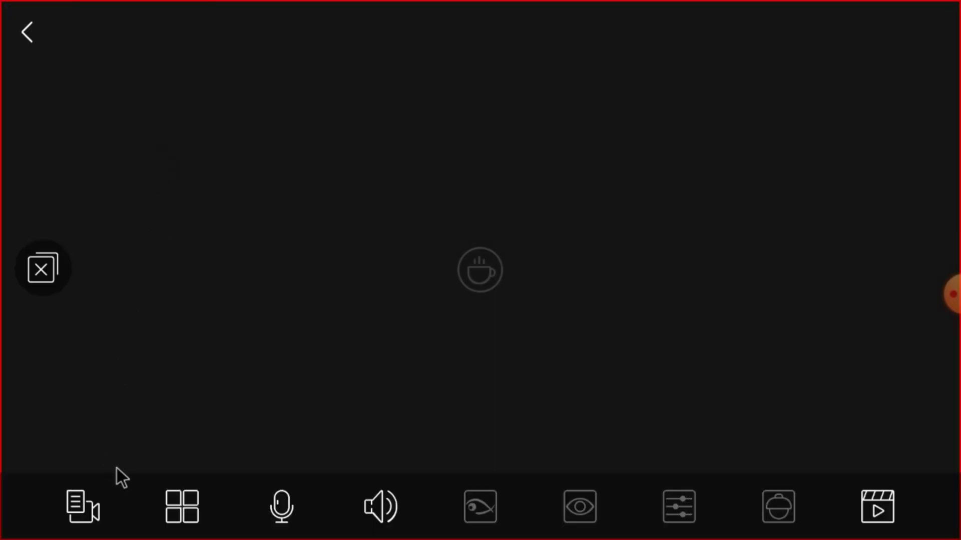
left_click(79, 125)
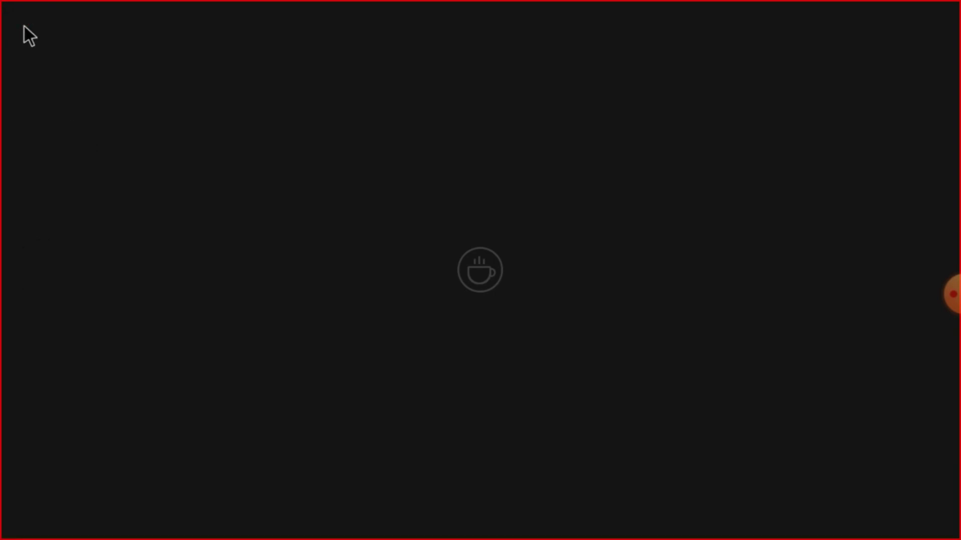
Exit Provision Cam2 with confirmation and leave File Manager + to return to the TV's home screen.
left_click(31, 39)
right_click(55, 85)
left_click(591, 302)
left_click(597, 311)
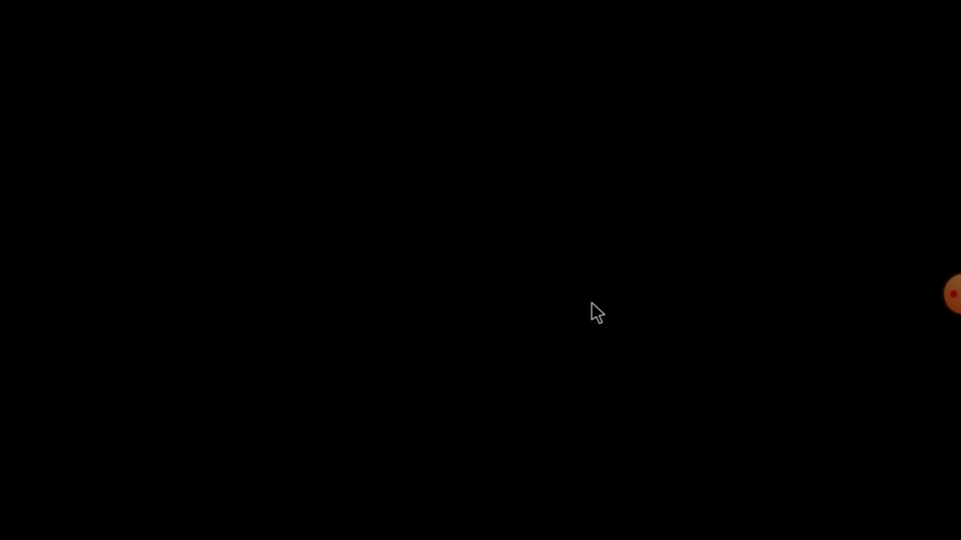
key("Escape")
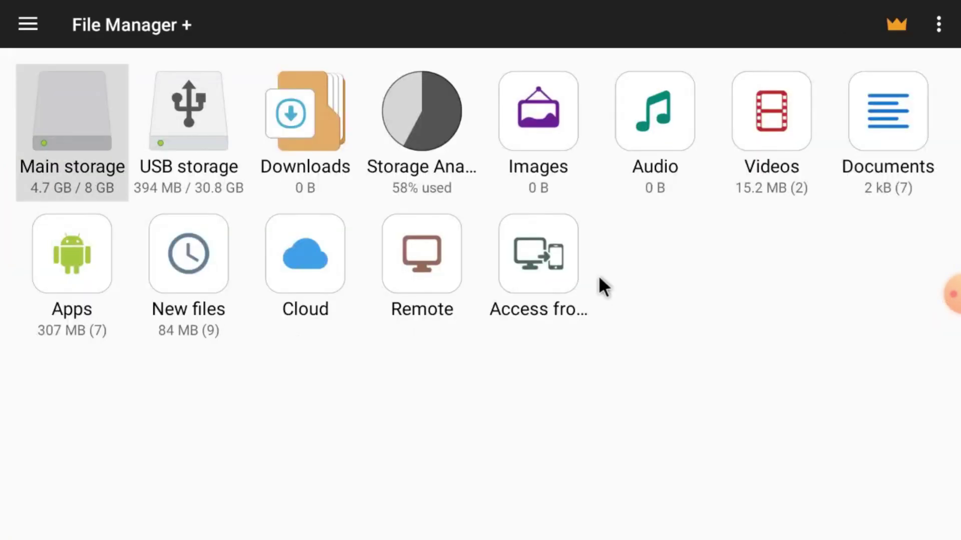
key("Escape")
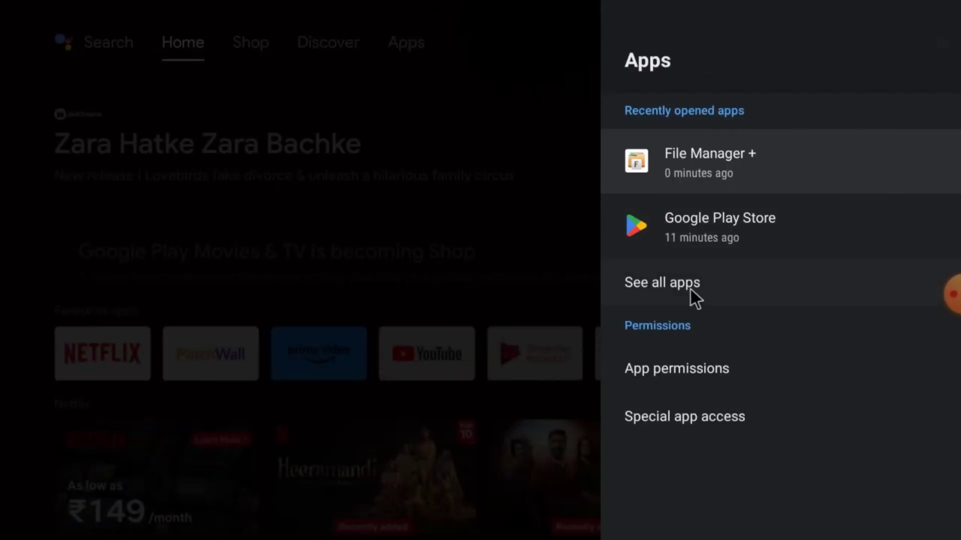
Find Provision Cam2 in the TV settings' list of all apps and open it.
left_click(689, 283)
scroll(688, 283, "down", 1)
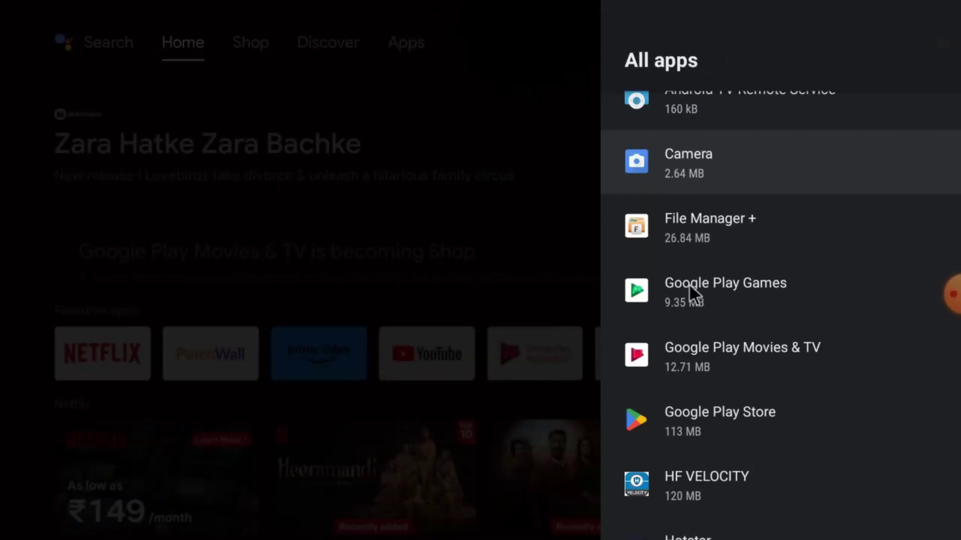
scroll(688, 283, "down", 8)
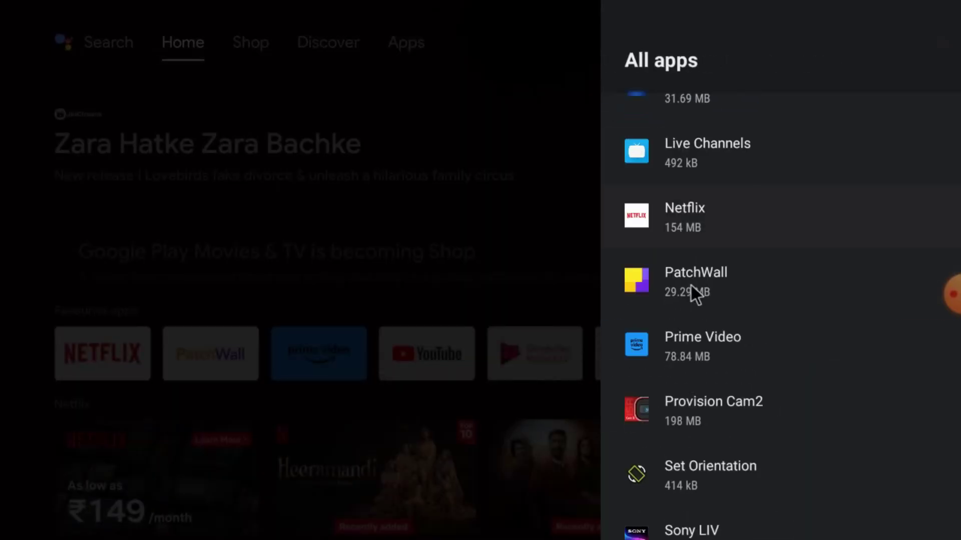
left_click(685, 419)
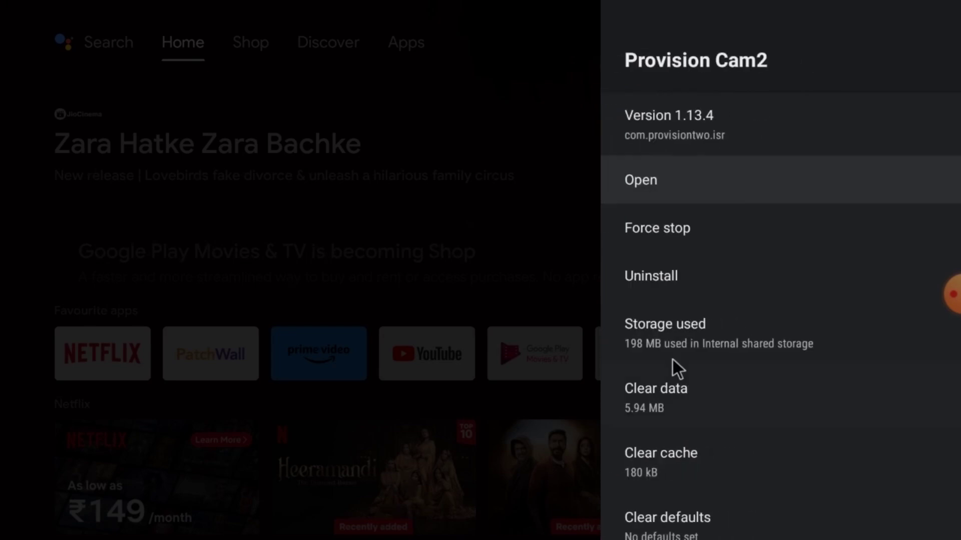
left_click(675, 184)
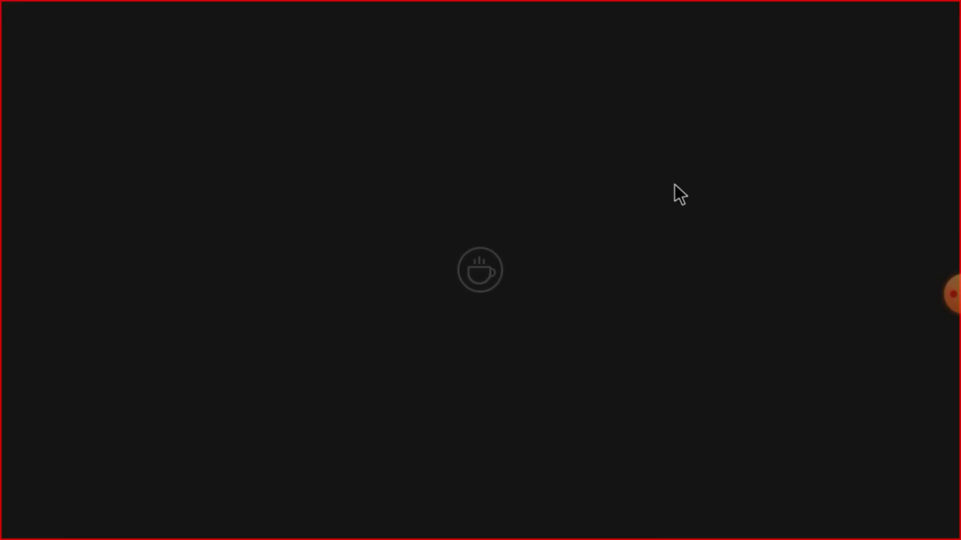
Dismiss the first exit request in the empty live view, and request exiting Provision Cam2 again.
right_click(177, 65)
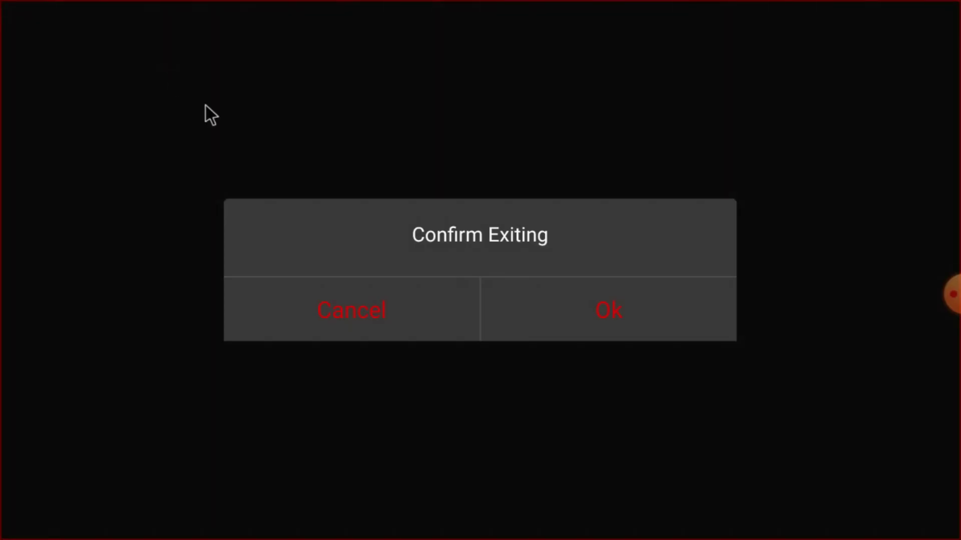
left_click(331, 310)
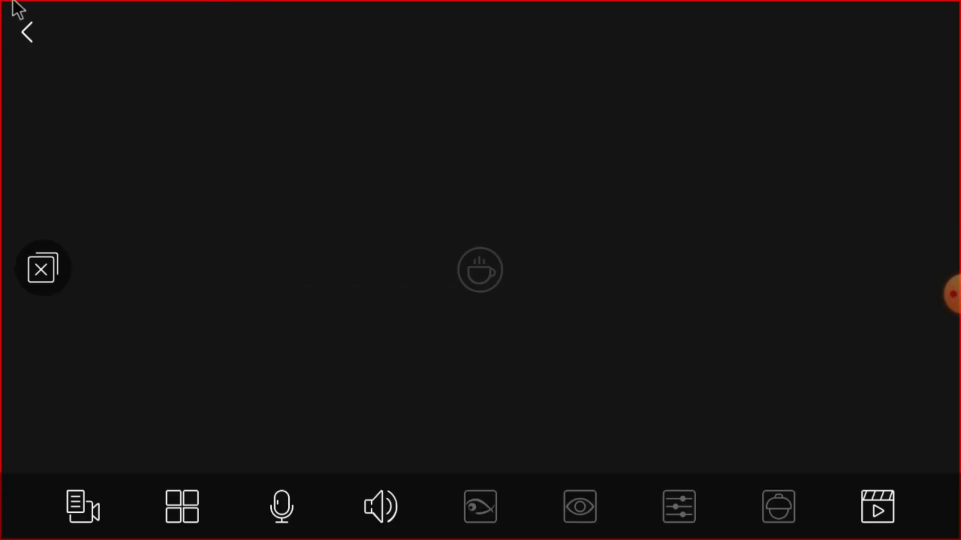
left_click(35, 275)
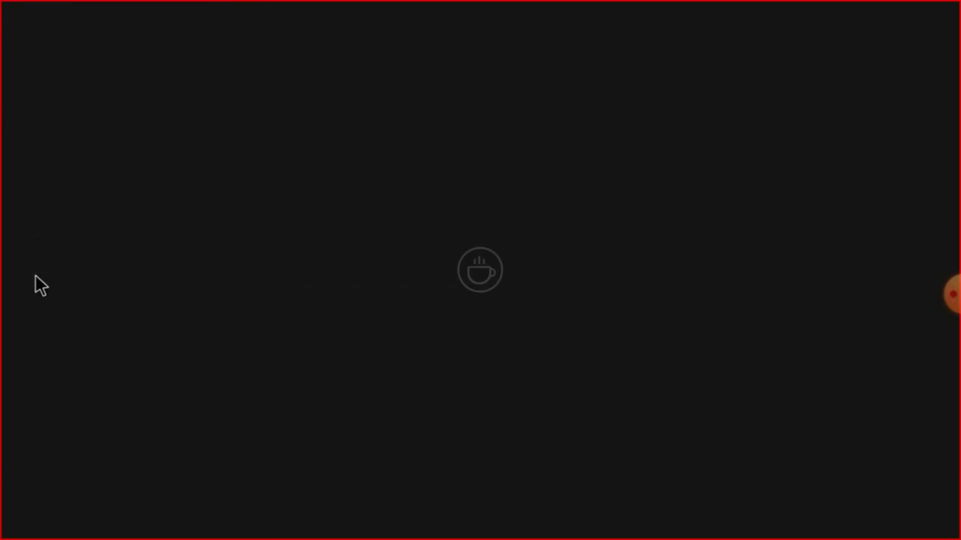
key("Escape")
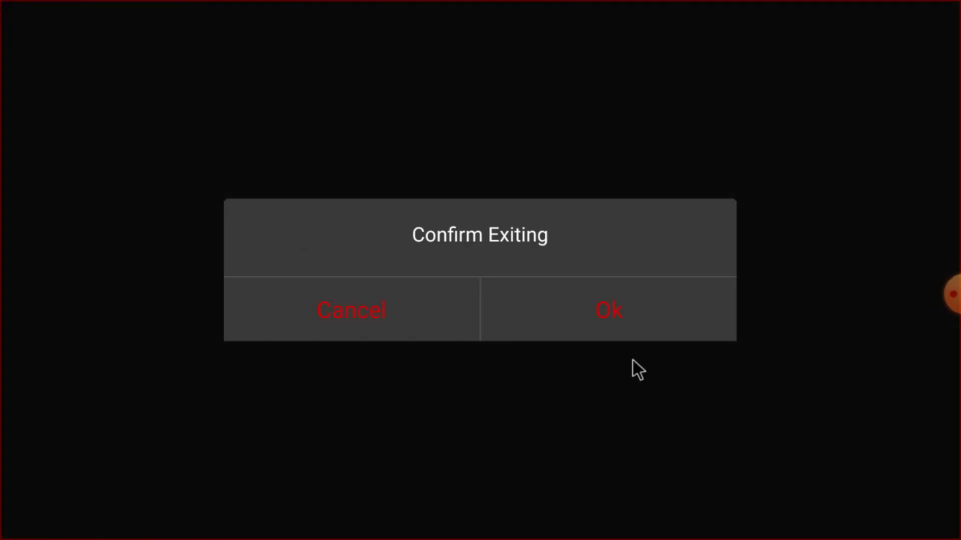